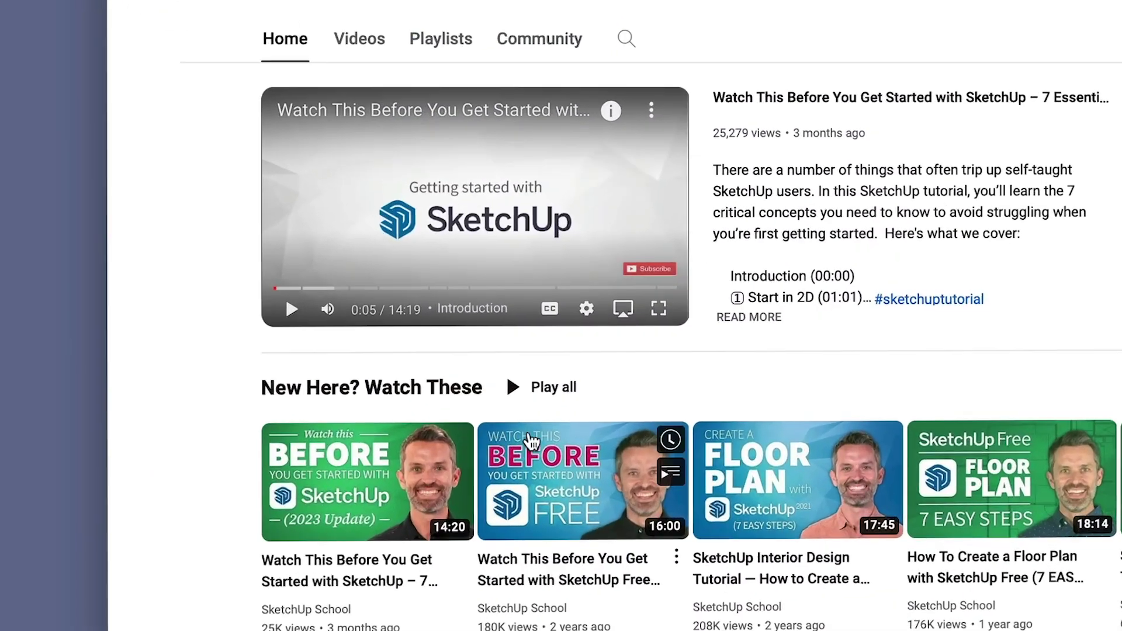
# Step: Open the Desert_Springs_PLAN file from the skp folder
pyautogui.click(414, 428)
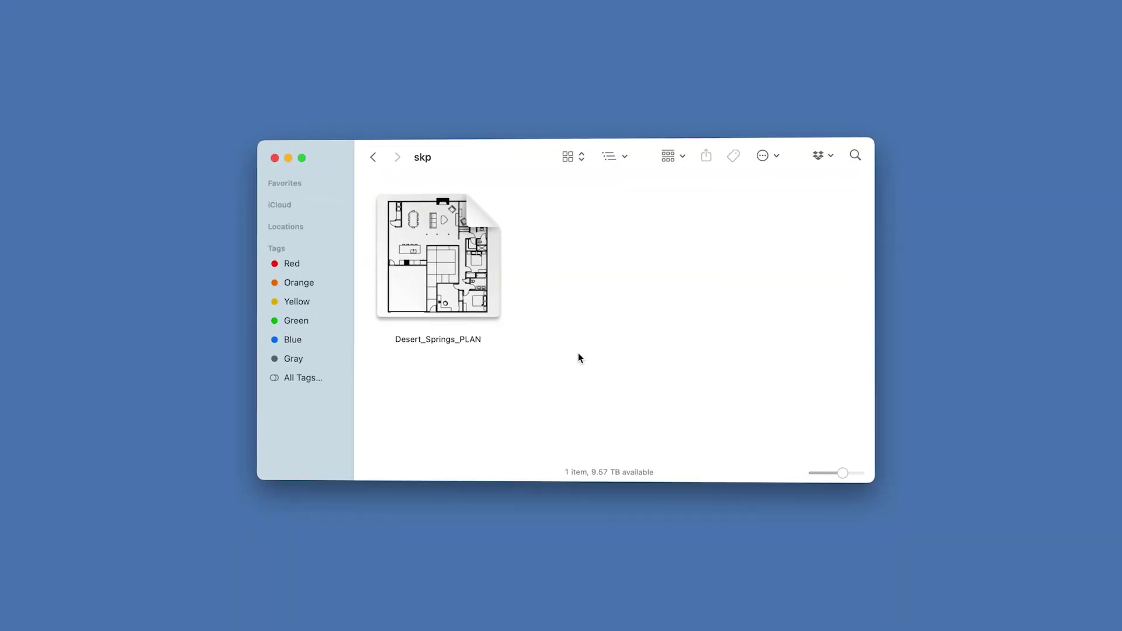
pyautogui.doubleClick(438, 257)
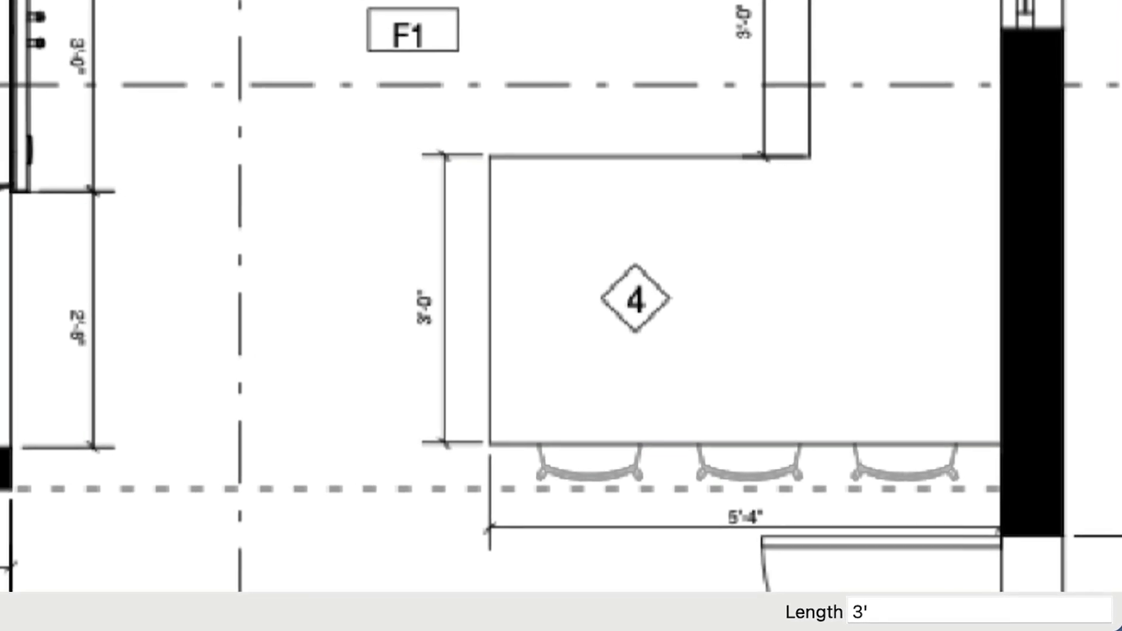
# Step: Set the length of the kitchen counter's 3'-0" side on the plan image to 3'
pyautogui.press('Return')
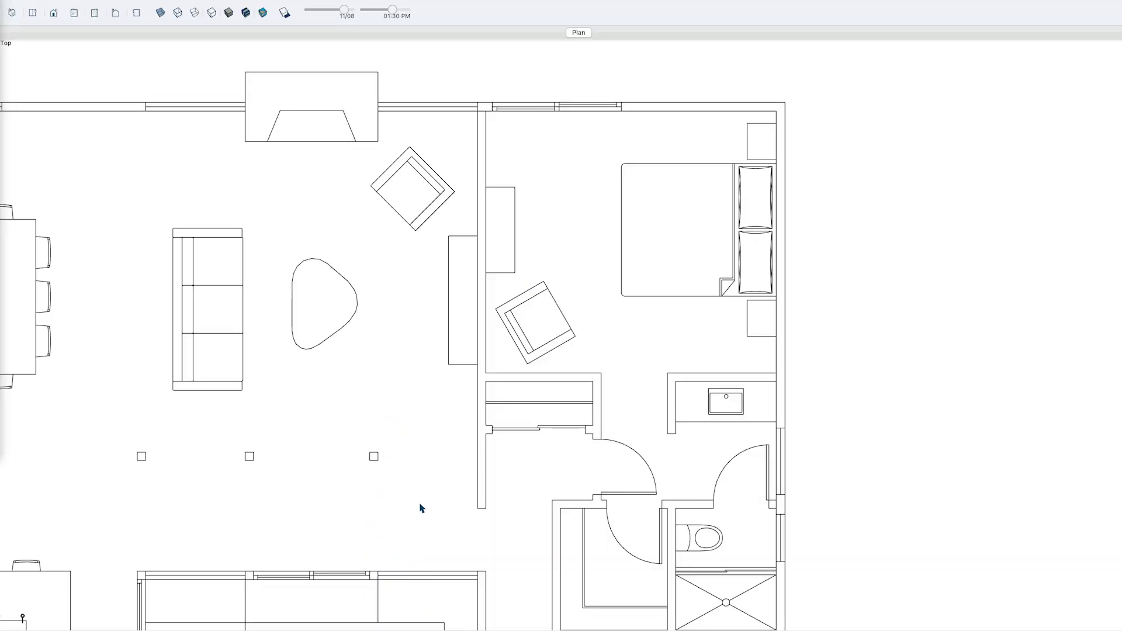
# Step: Push/Pull the interior wall outlines along the bedrooms and bathrooms of the floor plan up into 3D walls
pyautogui.moveTo(409, 500); pyautogui.dragTo(636, 140, button='middle')
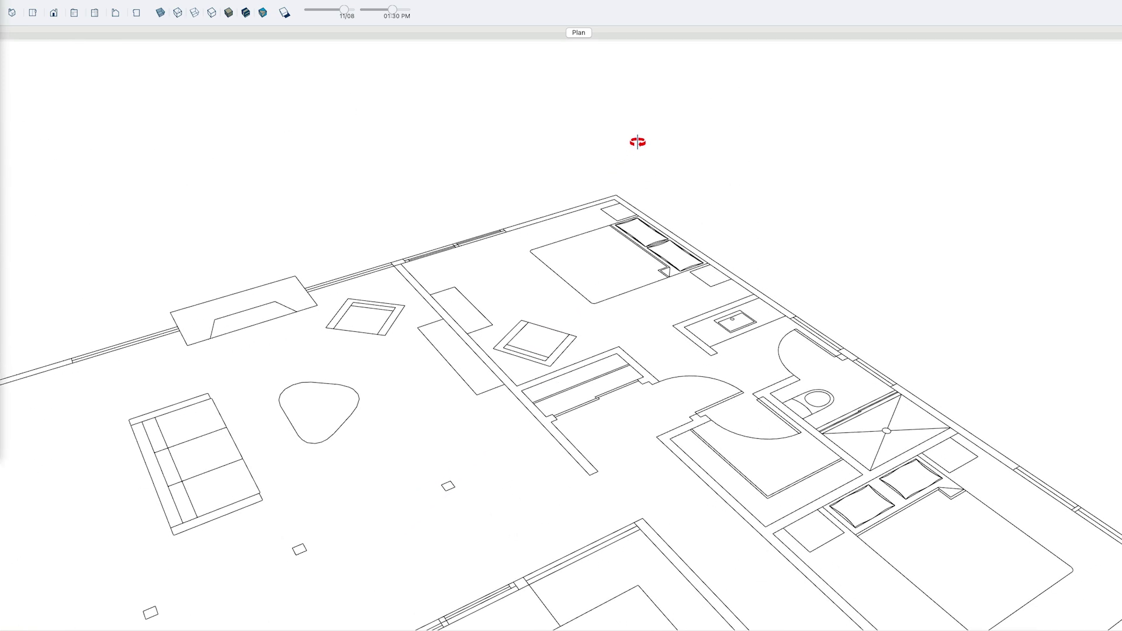
pyautogui.press('p')
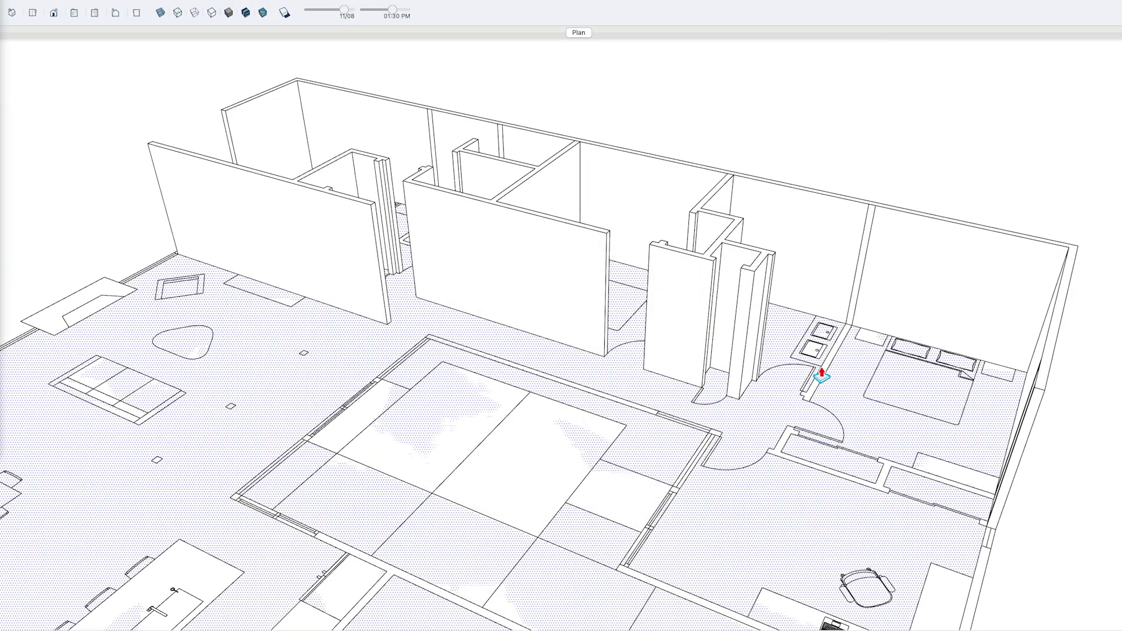
pyautogui.moveTo(752, 270)
pyautogui.mouseDown(button='middle')
pyautogui.moveTo(562, 340)
pyautogui.moveTo(601, 584)
pyautogui.moveTo(441, 430)
pyautogui.mouseUp(button='middle')
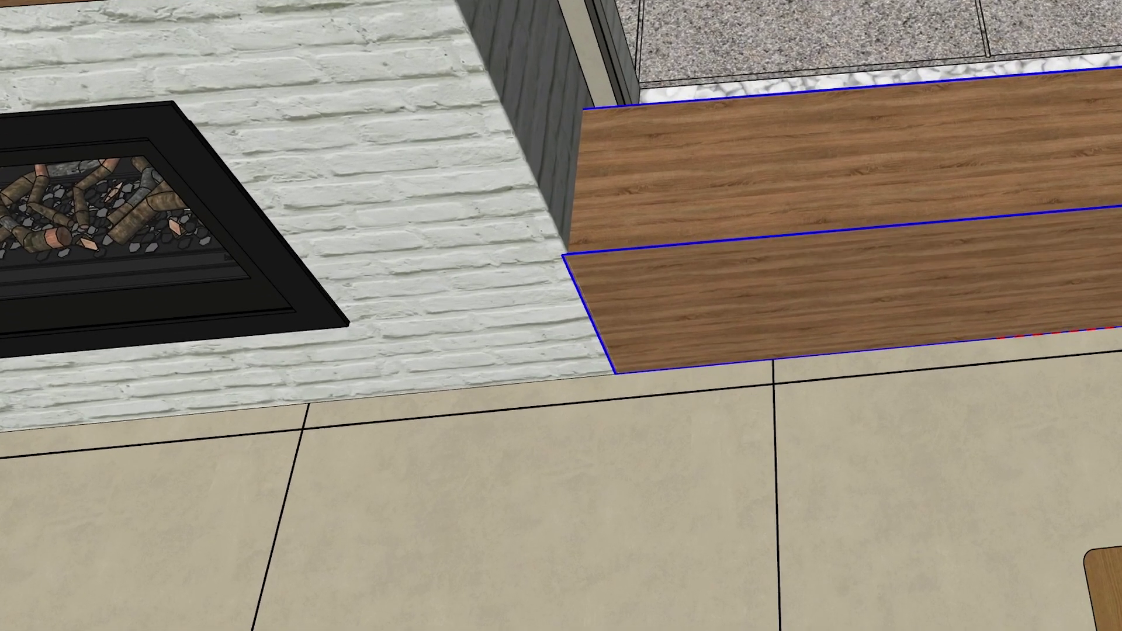
pyautogui.press('space')
pyautogui.scroll(4, 549, 277)
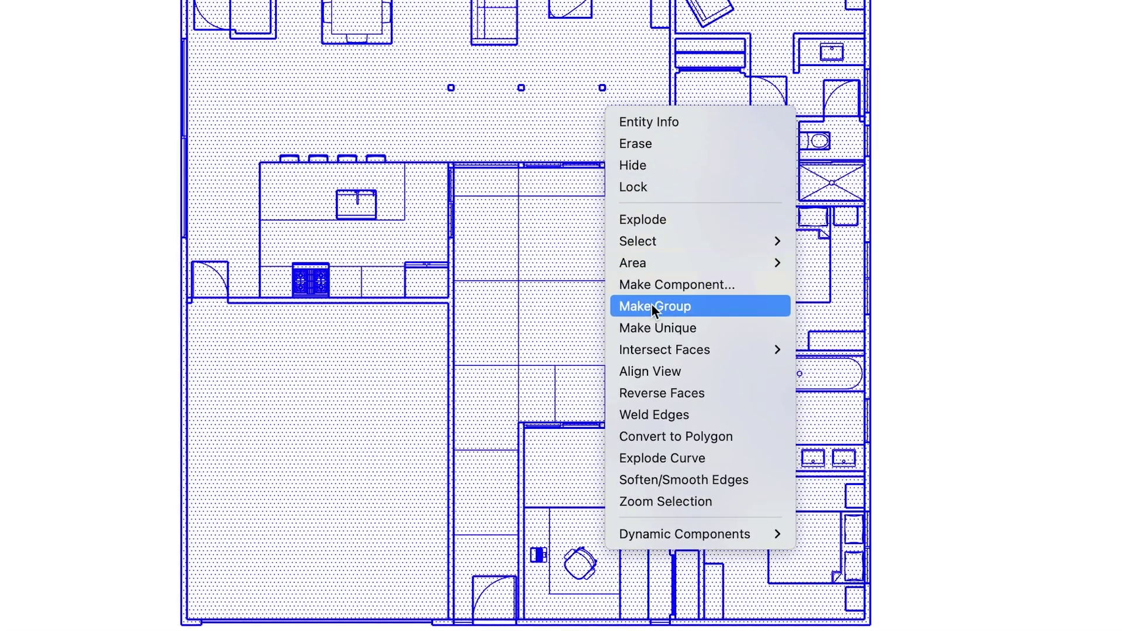
# Step: Group the entire selected floor plan linework
pyautogui.click(651, 303)
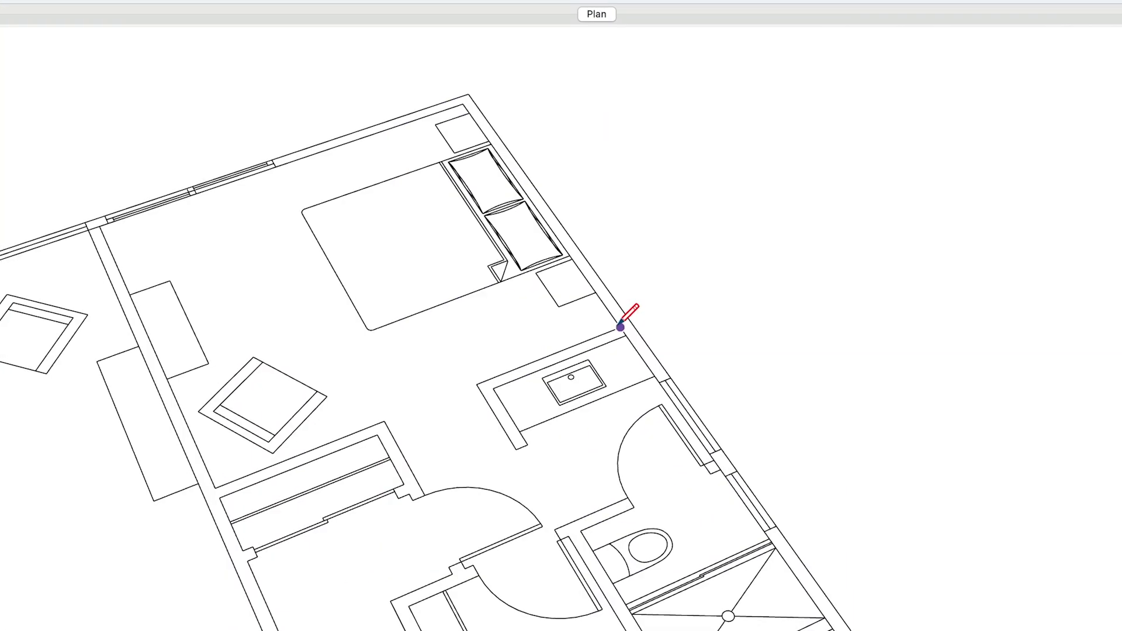
# Step: Trace the outline of the L-shaped partition wall around the bathroom sink with the Line tool
pyautogui.click(618, 326)
pyautogui.click(478, 385)
pyautogui.click(518, 448)
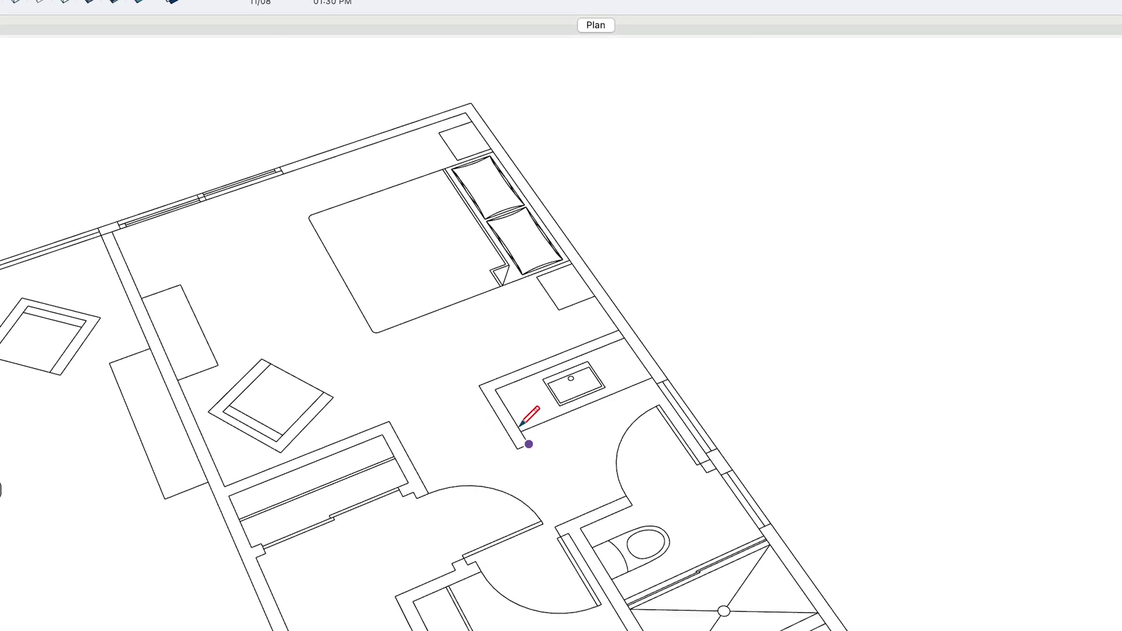
pyautogui.click(624, 339)
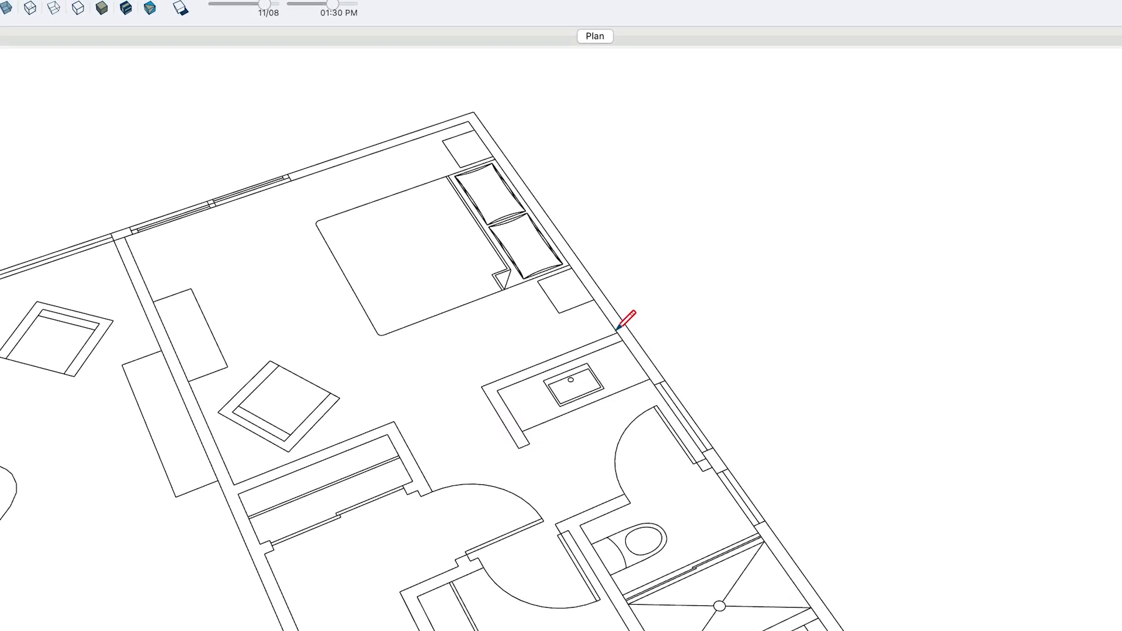
pyautogui.press('p')
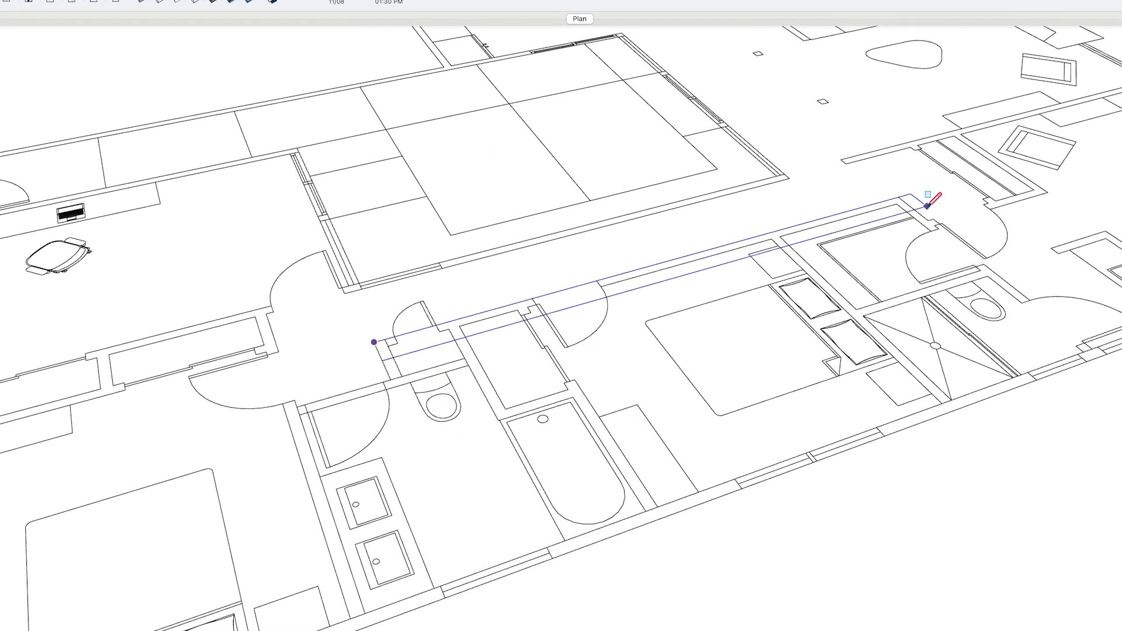
# Step: Draw a thin rectangle over the long hallway wall beside the bedroom and closets
pyautogui.click(894, 199)
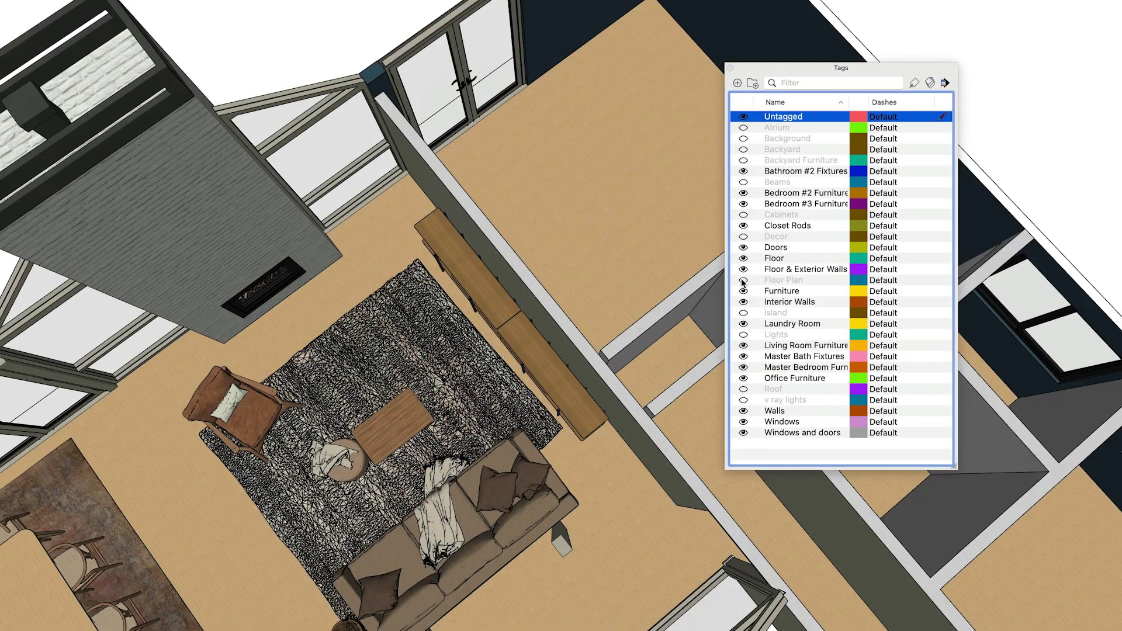
# Step: Toggle the visibility of the Floor Plan tag in the furnished house model
pyautogui.click(743, 281)
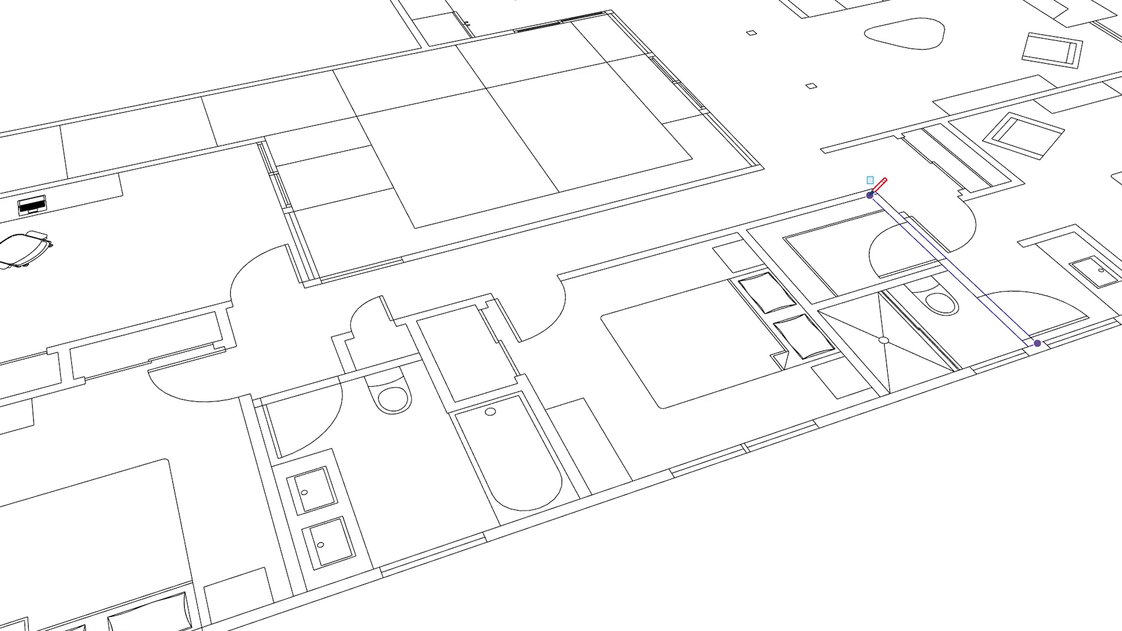
# Step: Draw a narrow rectangle running from the exterior wall by the bathroom to the end of the hallway wall
pyautogui.click(873, 194)
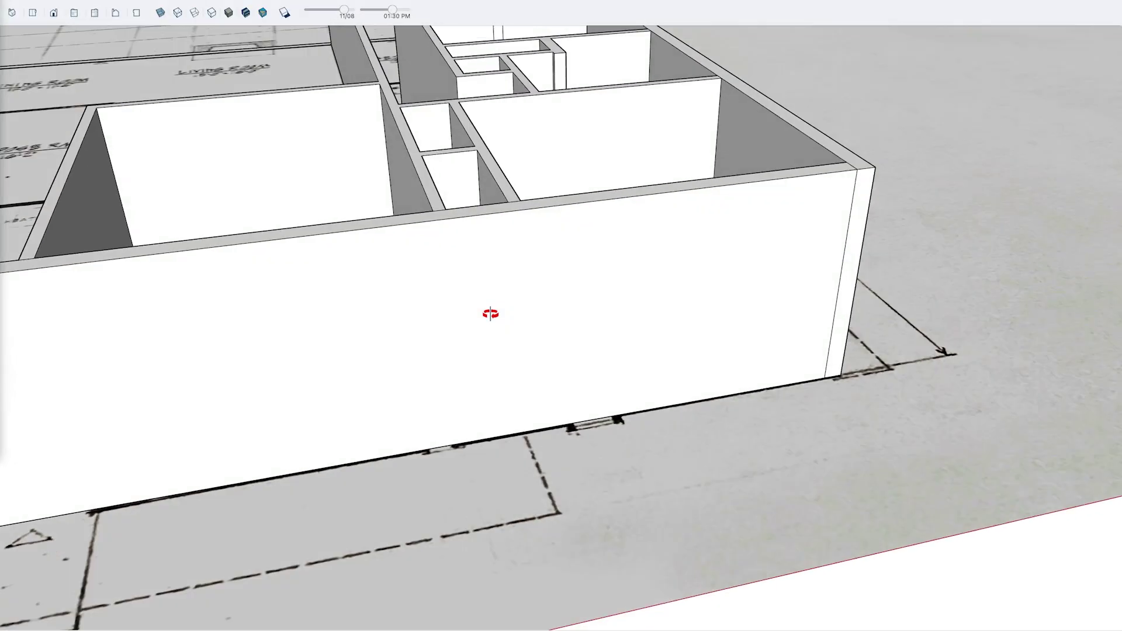
pyautogui.moveTo(491, 314)
pyautogui.mouseDown(button='middle')
pyautogui.moveTo(578, 170)
pyautogui.moveTo(571, 349)
pyautogui.moveTo(624, 216)
pyautogui.mouseUp(button='middle')
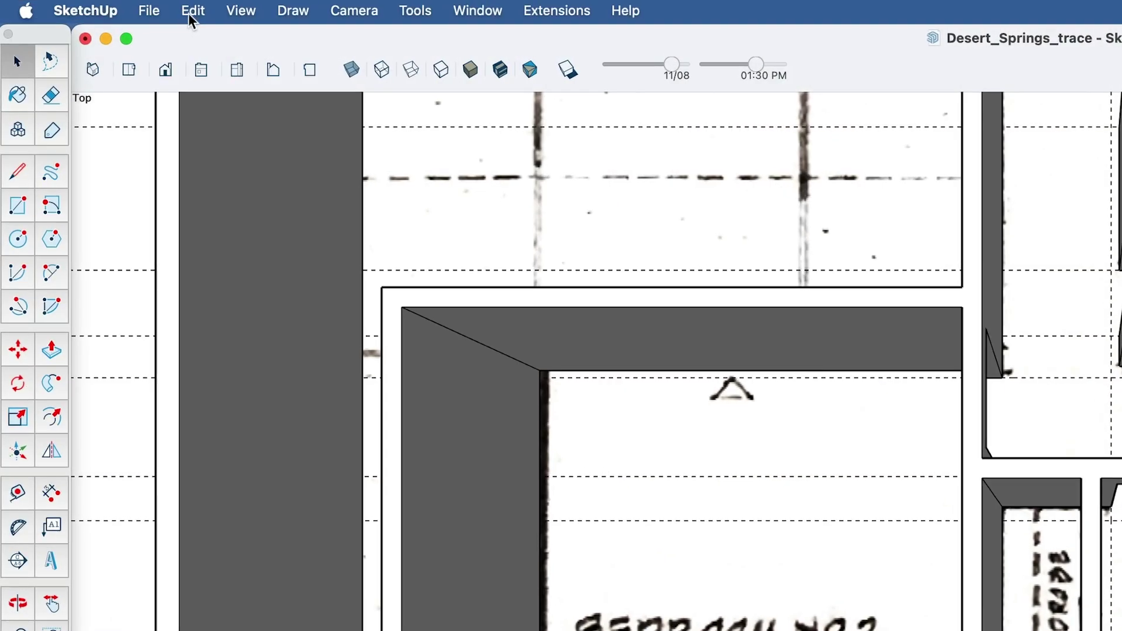
pyautogui.click(193, 11)
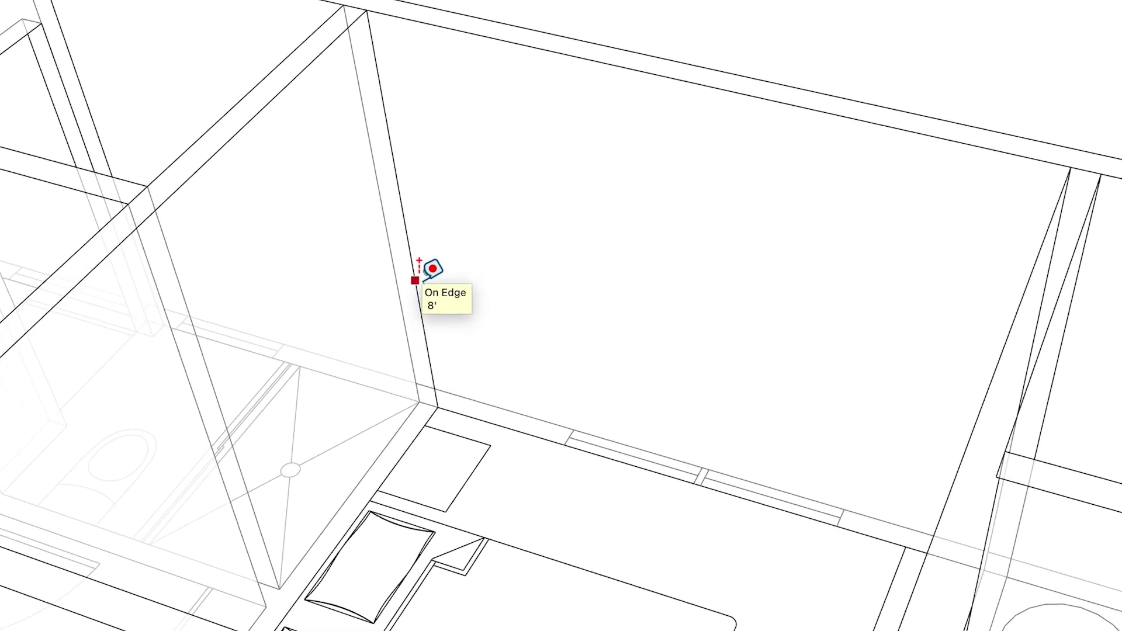
# Step: Place vertical guides at both ends of the bedroom window and a horizontal guide above the wall's base edge
pyautogui.click(427, 270)
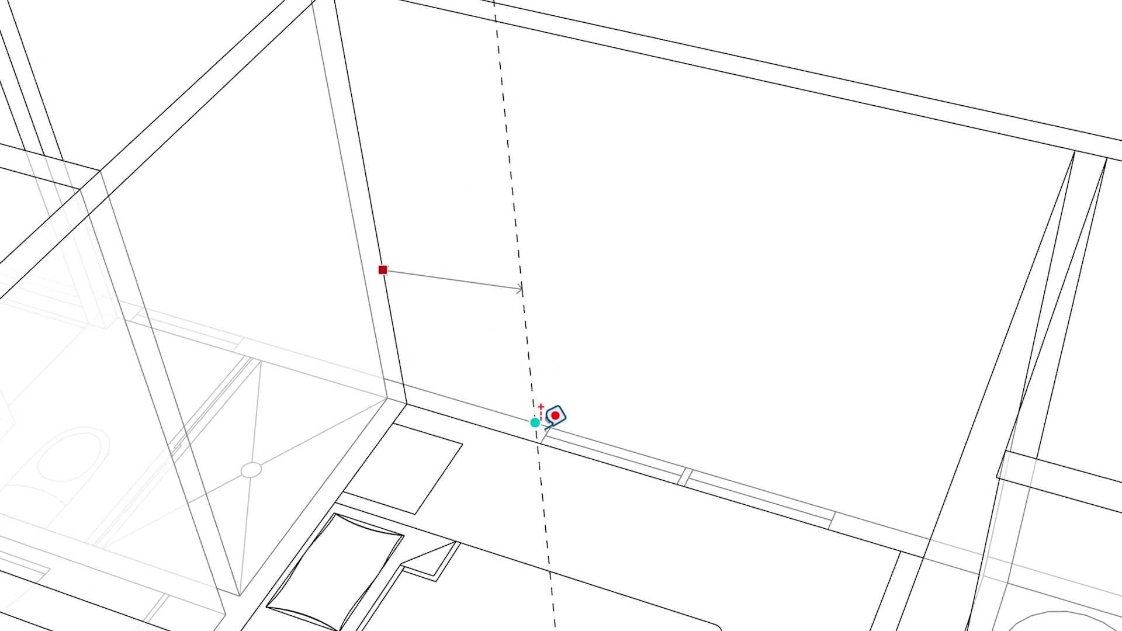
pyautogui.click(537, 441)
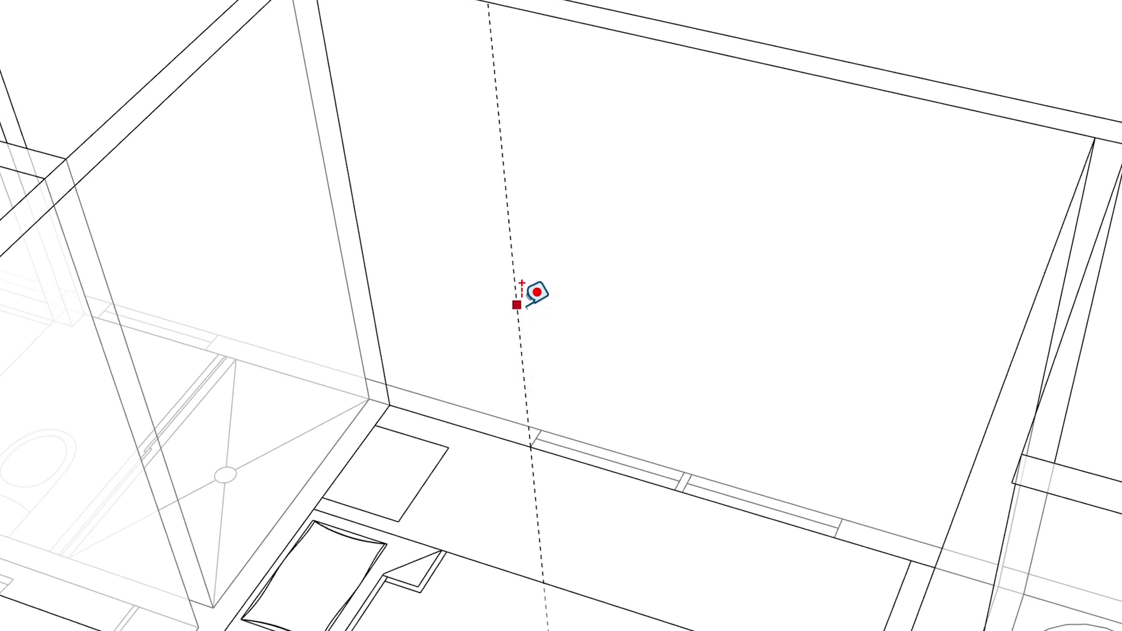
pyautogui.click(516, 304)
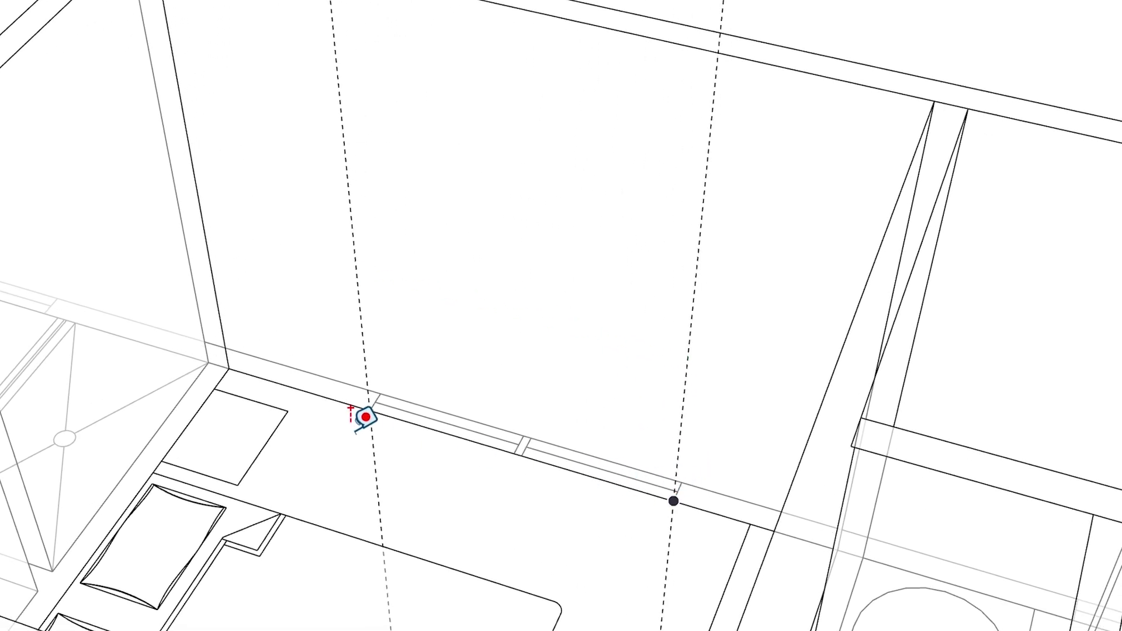
pyautogui.click(323, 396)
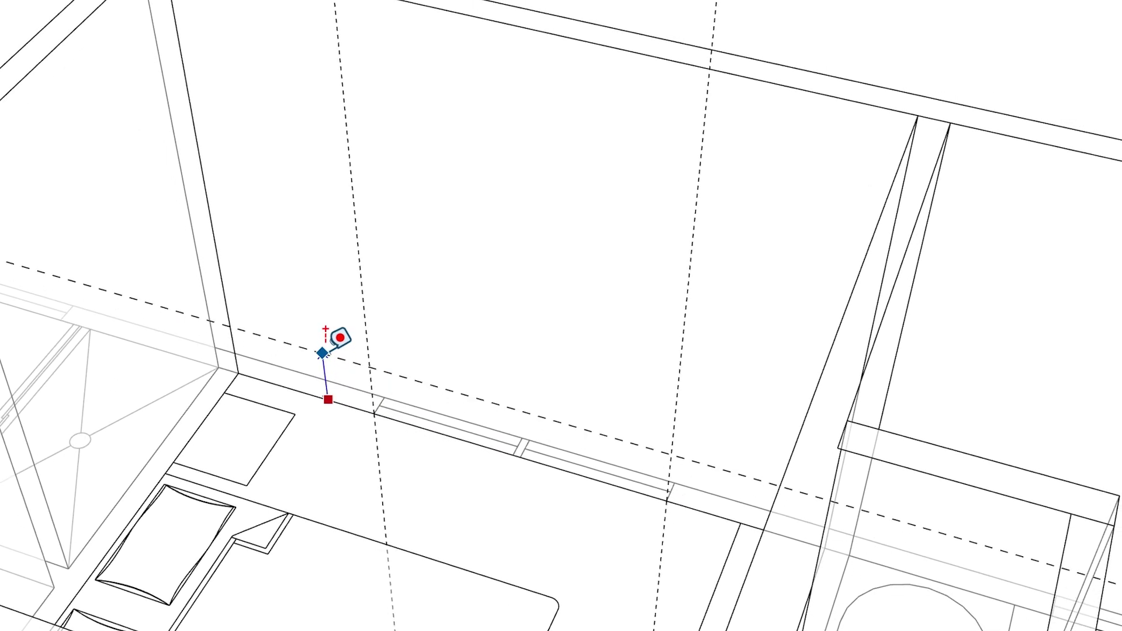
pyautogui.click(325, 335)
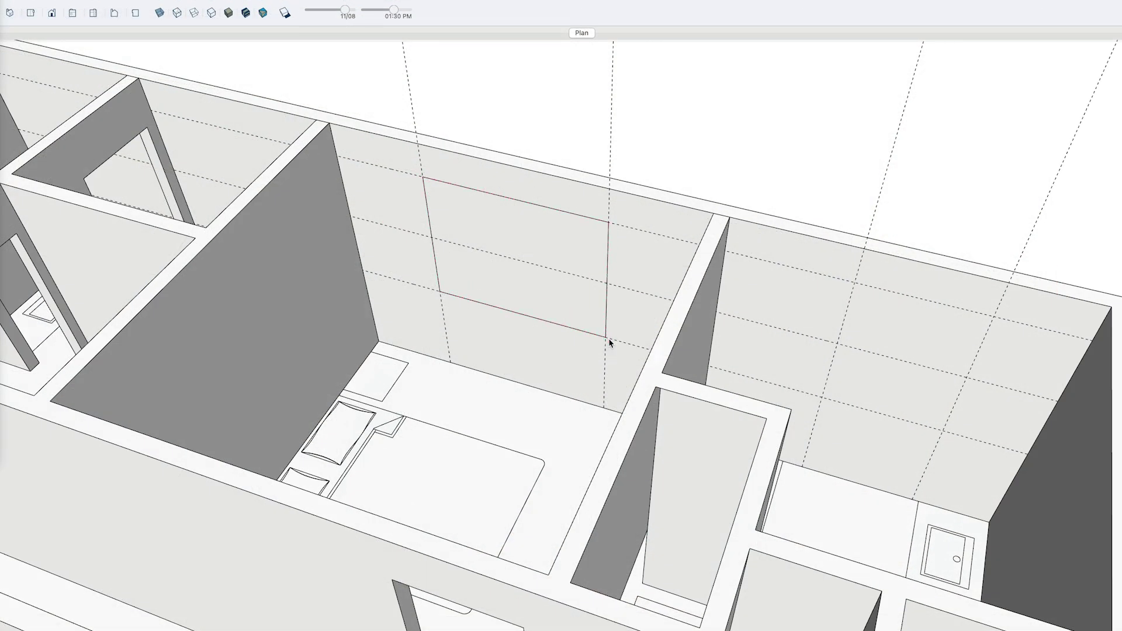
# Step: Push the rectangle outlined on the bedroom's exterior wall through the wall thickness to cut the window opening
pyautogui.keyDown('shift'); pyautogui.moveTo(965, 380); pyautogui.dragTo(583, 323, button='middle'); pyautogui.keyUp('shift')
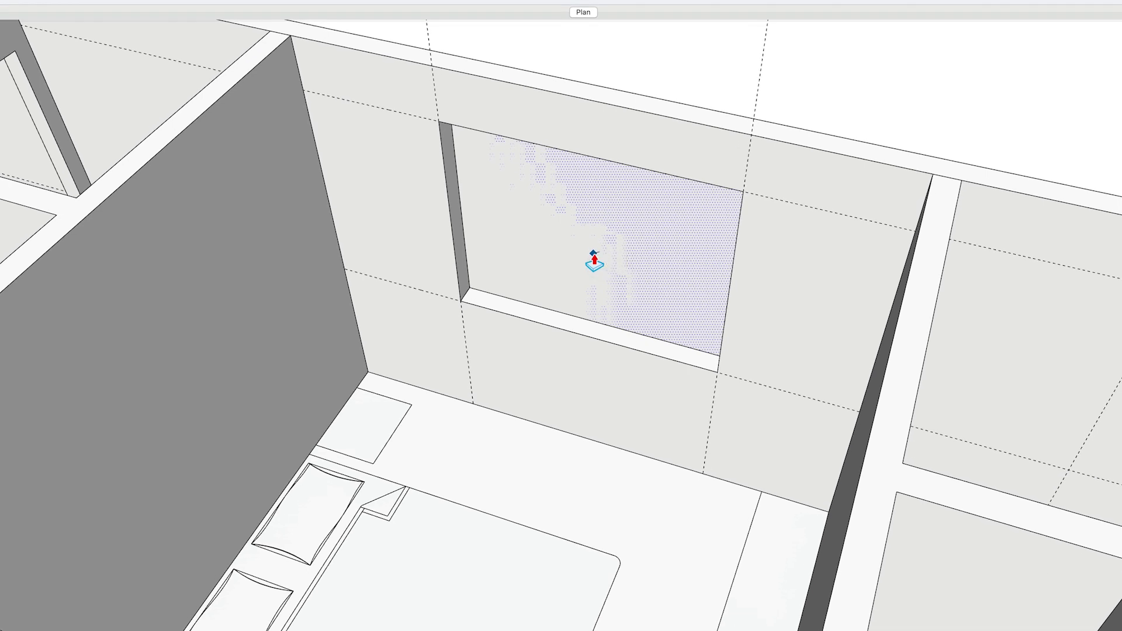
pyautogui.click(594, 264)
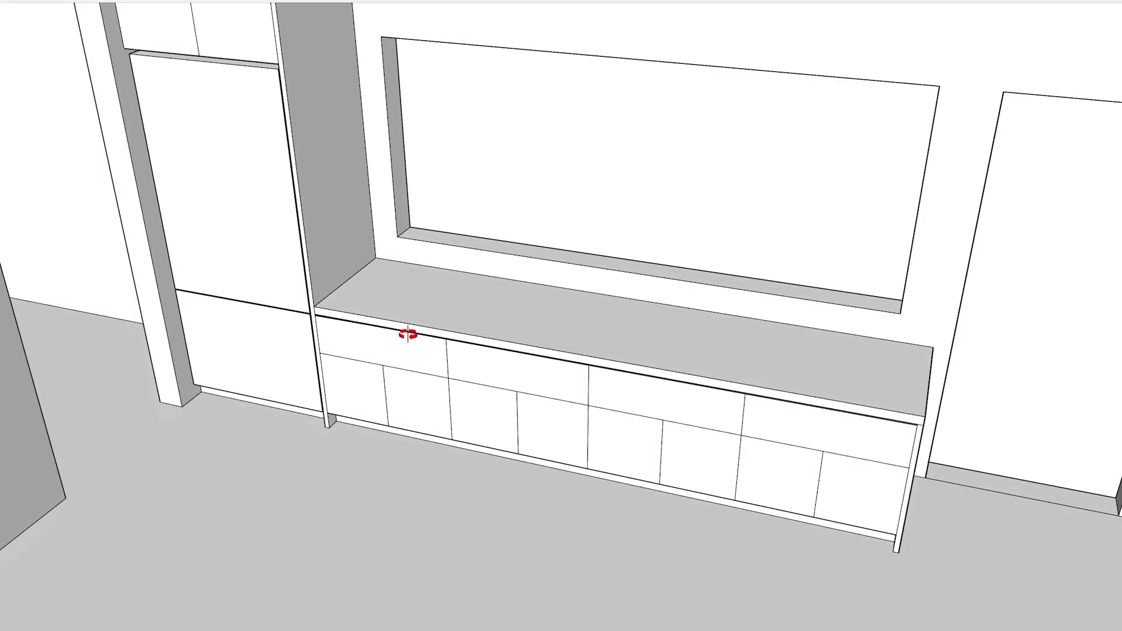
pyautogui.moveTo(255, 204); pyautogui.dragTo(973, 578)
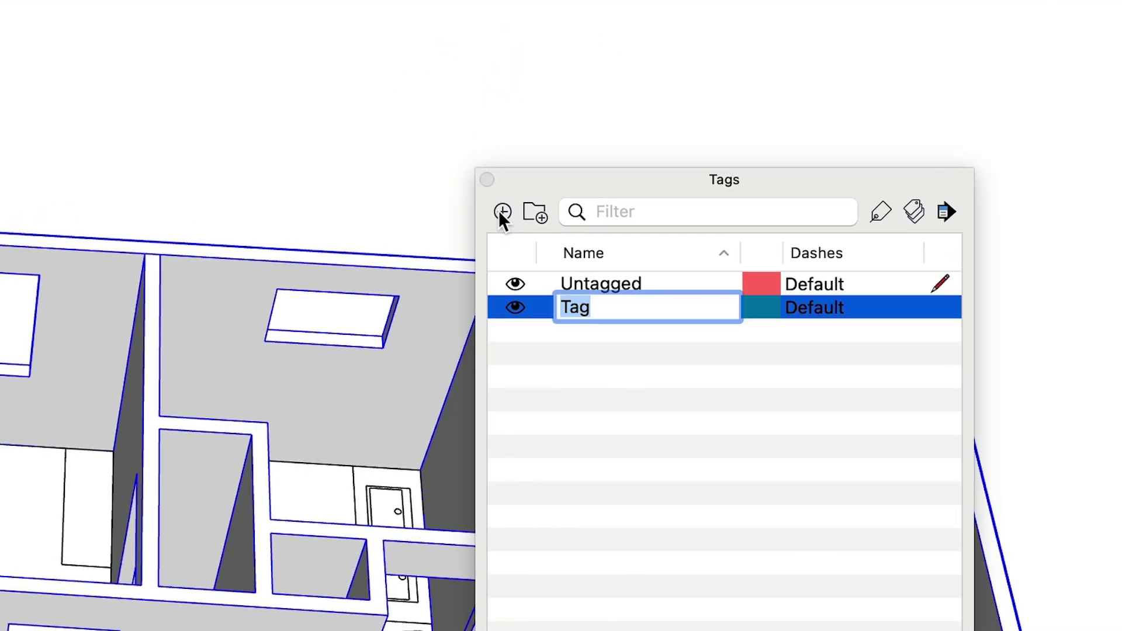
# Step: Name the new tag Walls and assign the wall group to it
pyautogui.write('Walls')
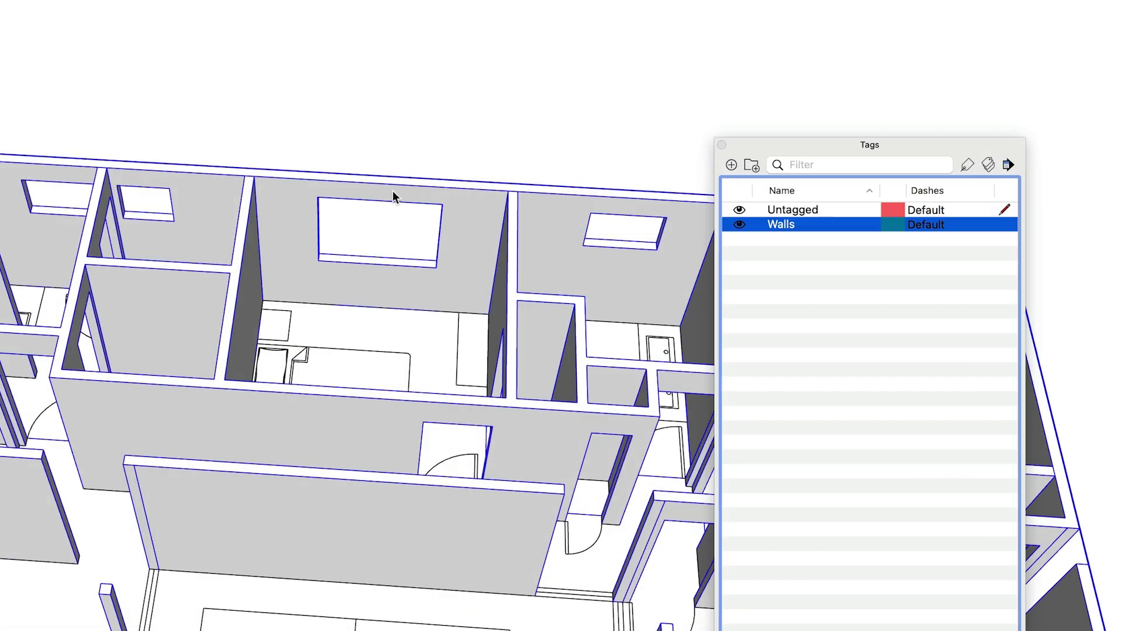
pyautogui.rightClick(391, 190)
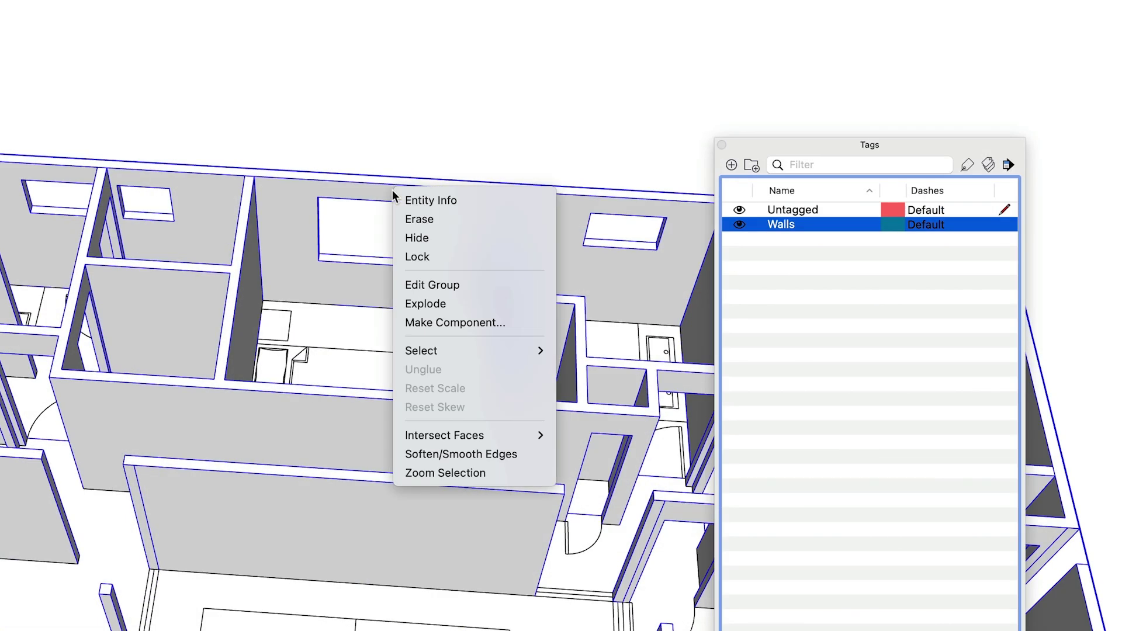
pyautogui.click(443, 198)
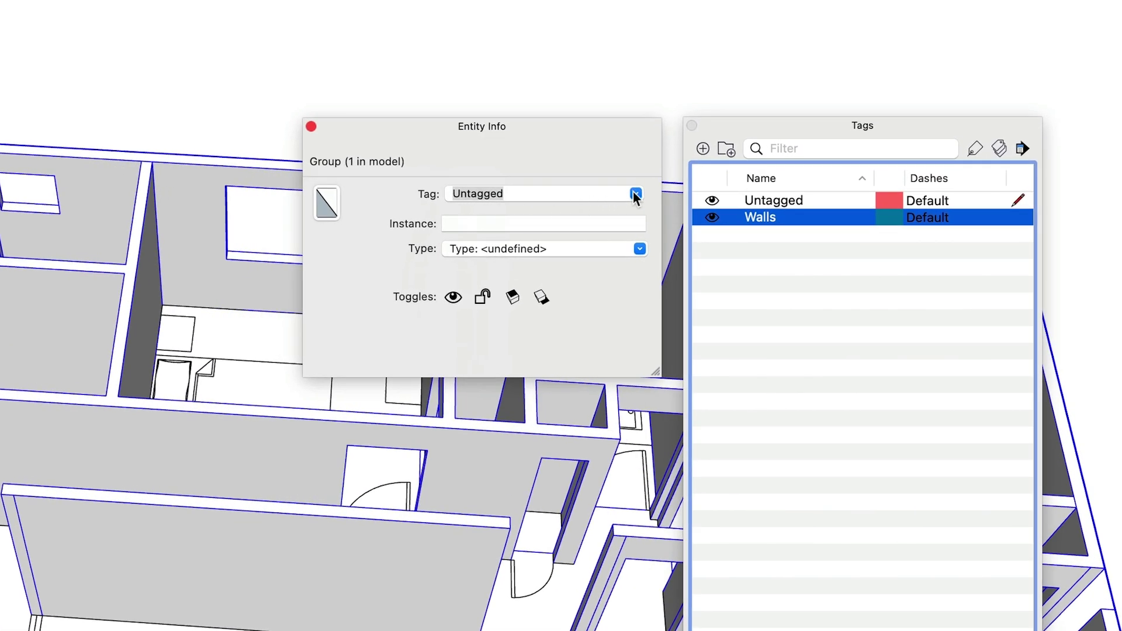
pyautogui.click(634, 193)
pyautogui.click(466, 232)
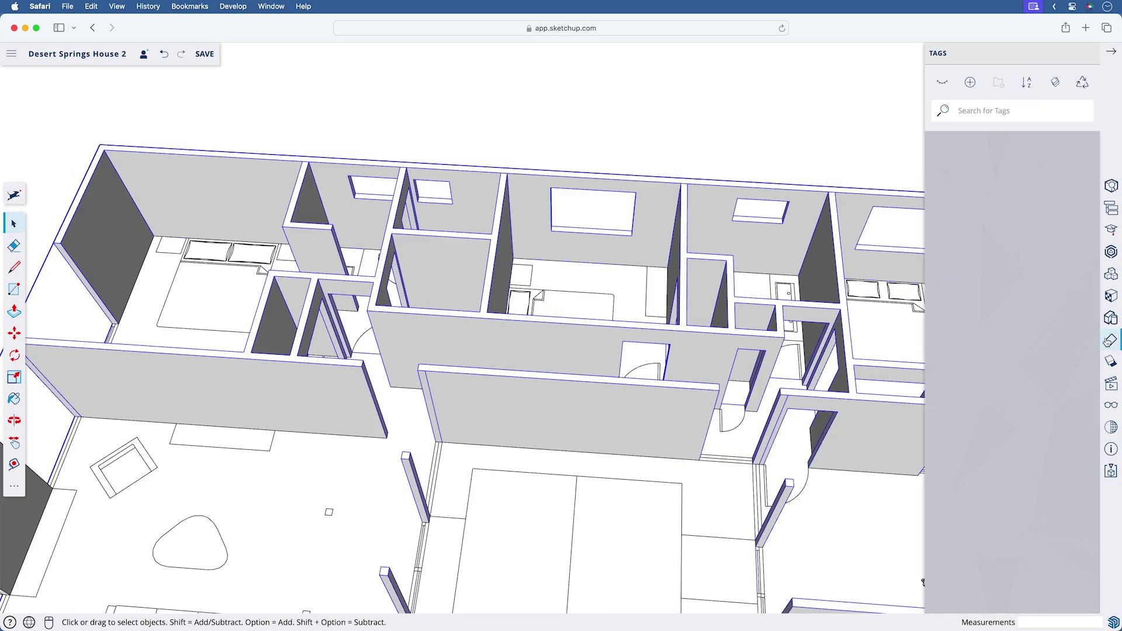
# Step: In SketchUp for Web, create a tag named Walls and open the tag choices for the selected wall group
pyautogui.click(970, 82)
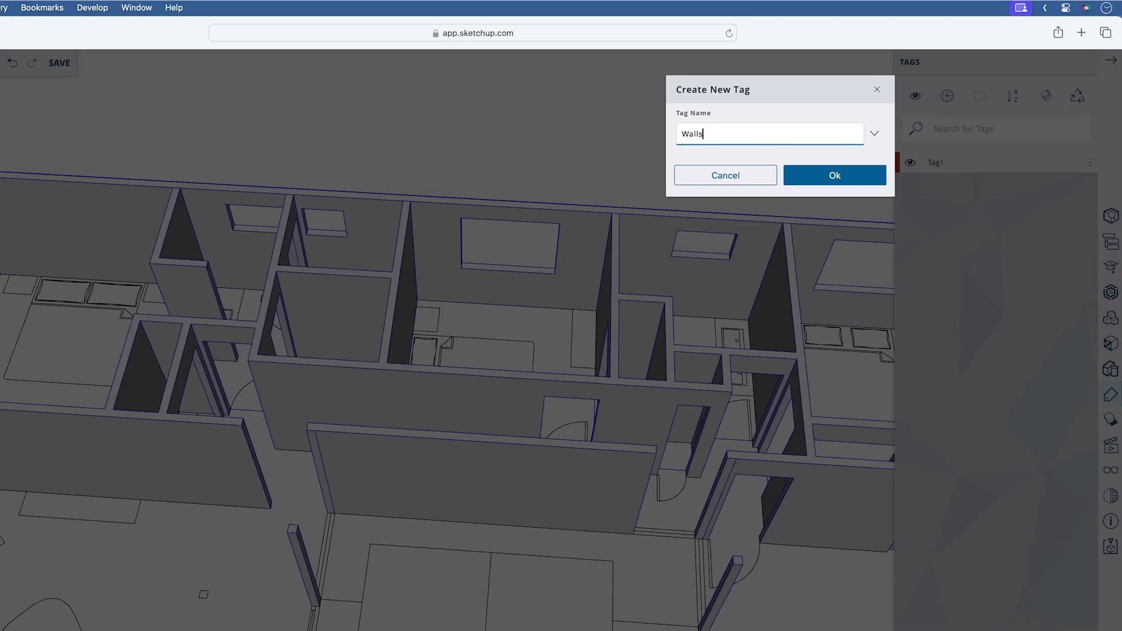
pyautogui.write('Walls')
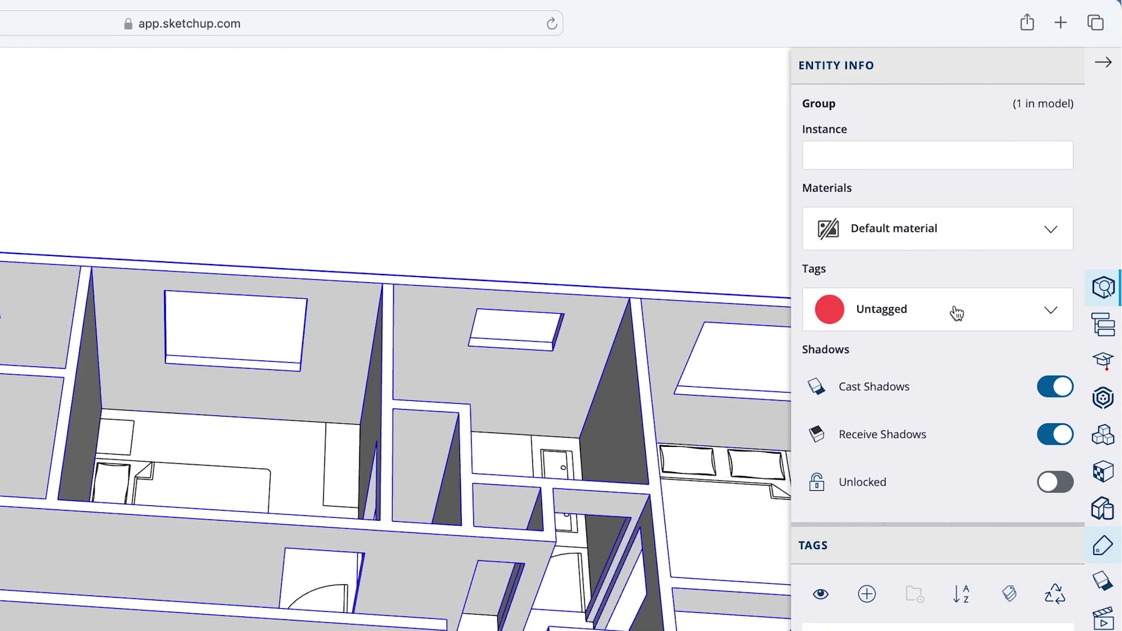
pyautogui.click(954, 308)
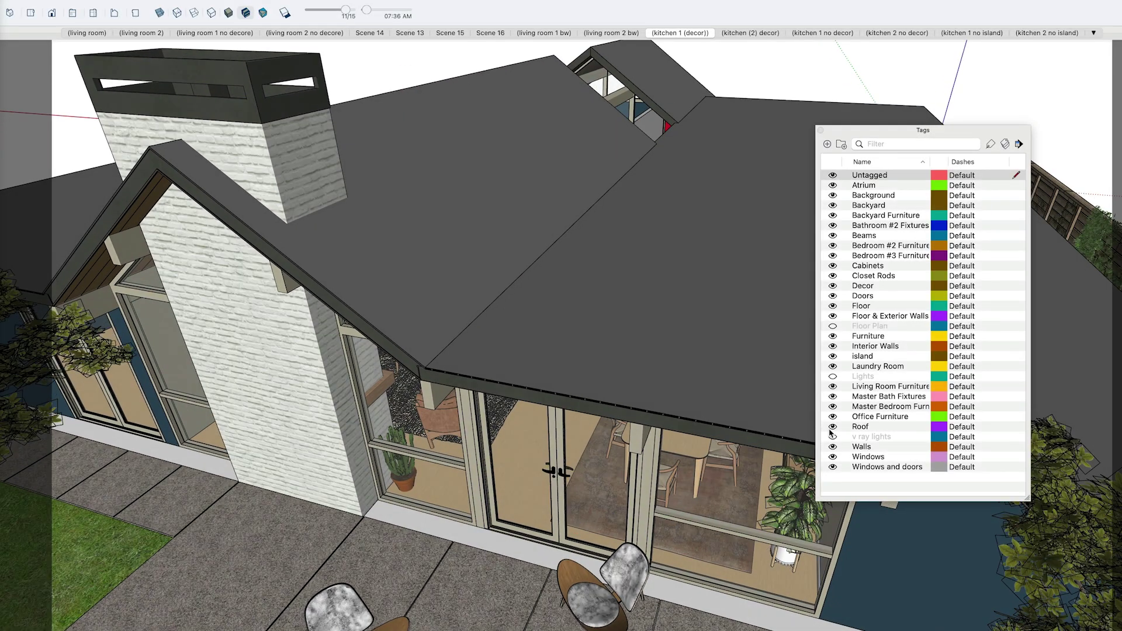
# Step: Hide the Roof and Beams tags in the house model and the Decor Option 1 tag in the living room model
pyautogui.click(833, 426)
pyautogui.click(833, 236)
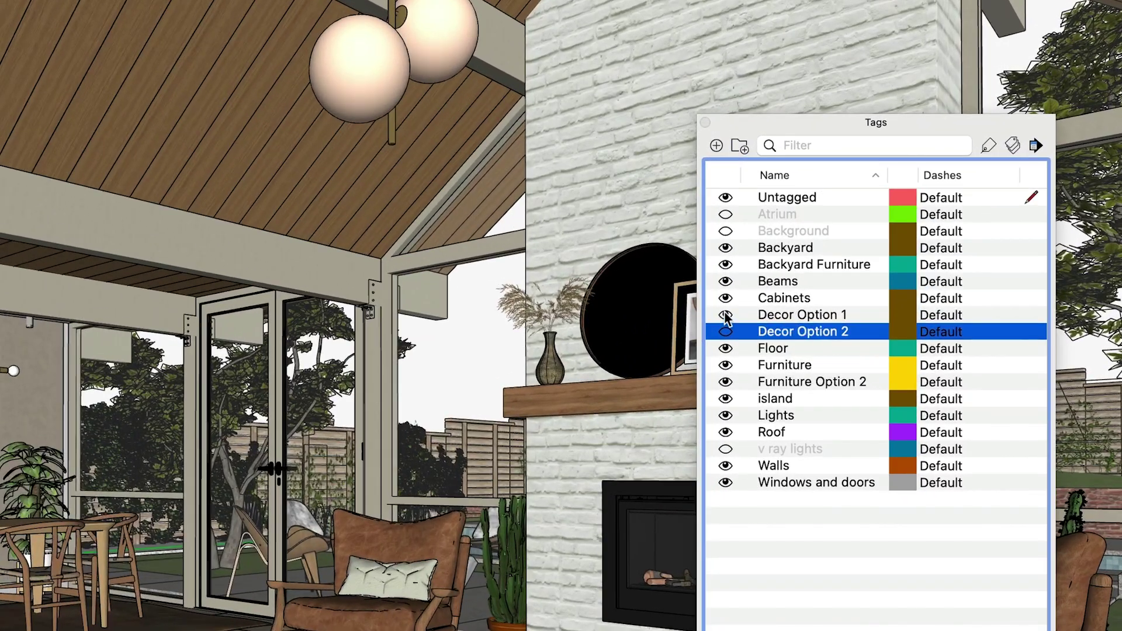
pyautogui.click(857, 223)
pyautogui.click(725, 316)
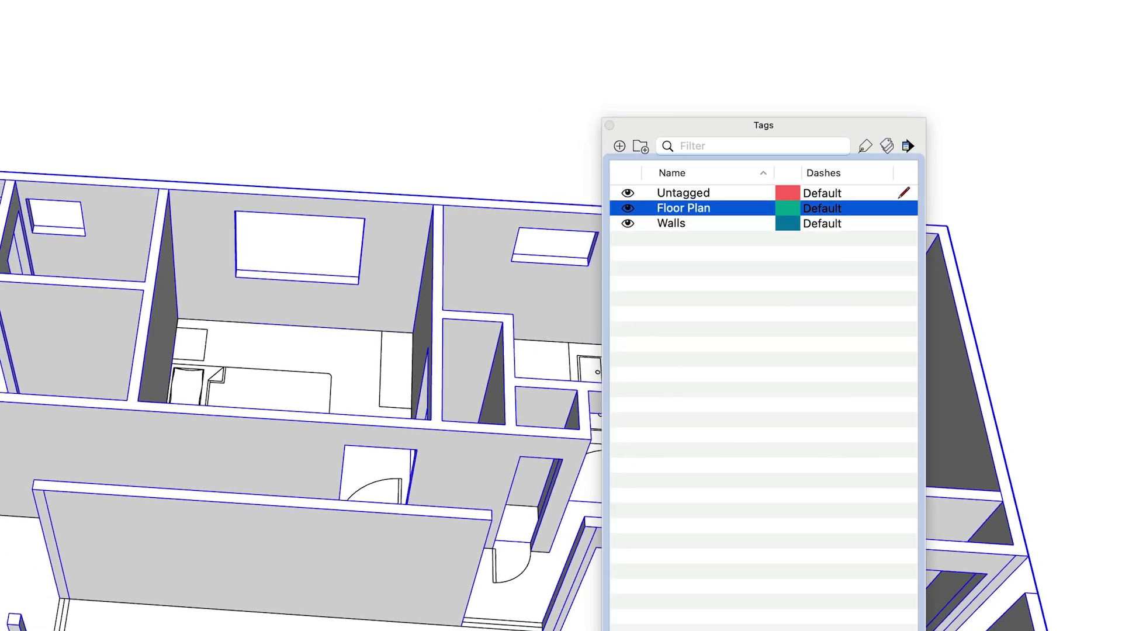
# Step: Assign the floor plan group to the Floor Plan tag
pyautogui.rightClick(263, 371)
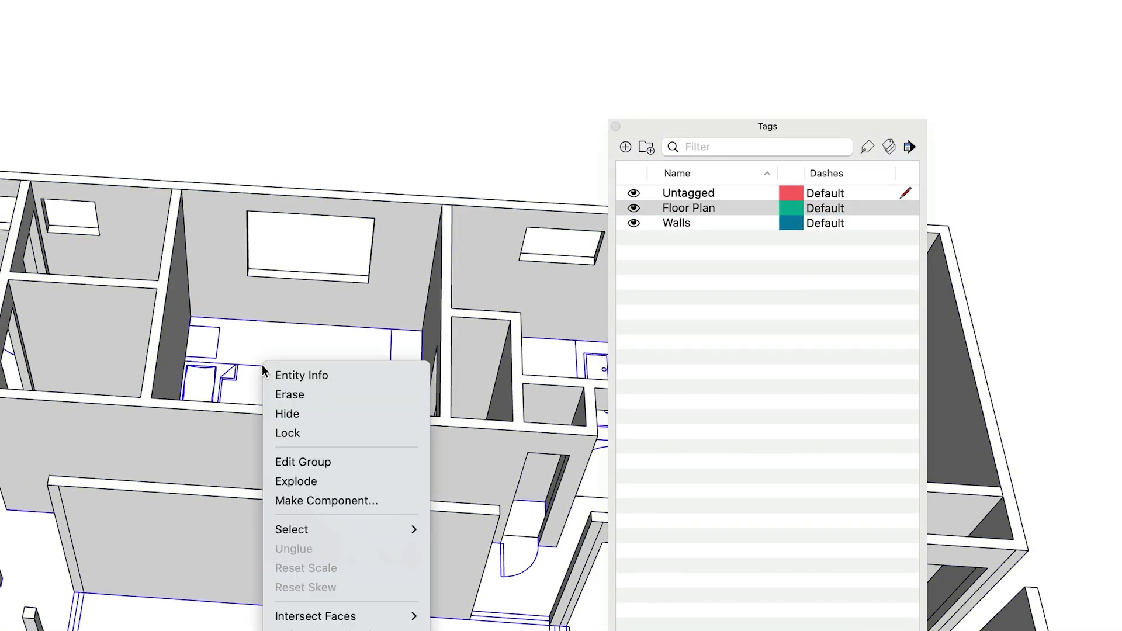
pyautogui.click(290, 375)
pyautogui.click(611, 217)
pyautogui.click(485, 252)
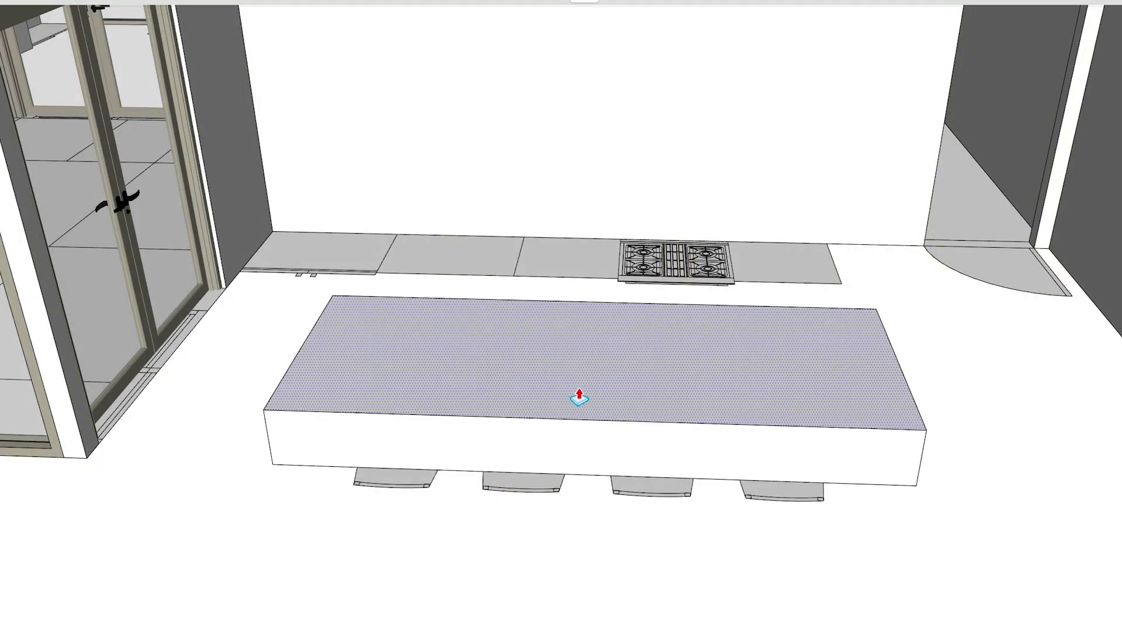
# Step: Extrude the kitchen island's top face upward with Push/Pull to form a taller block in front of the cooktop
pyautogui.moveTo(581, 396); pyautogui.dragTo(300, 300)
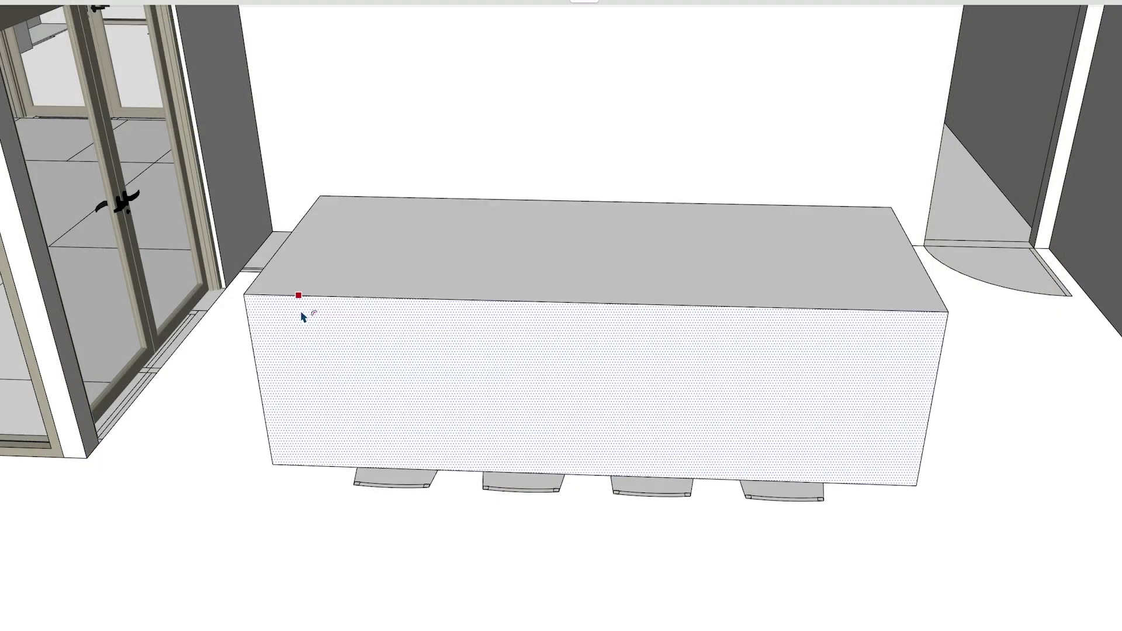
pyautogui.press('p')
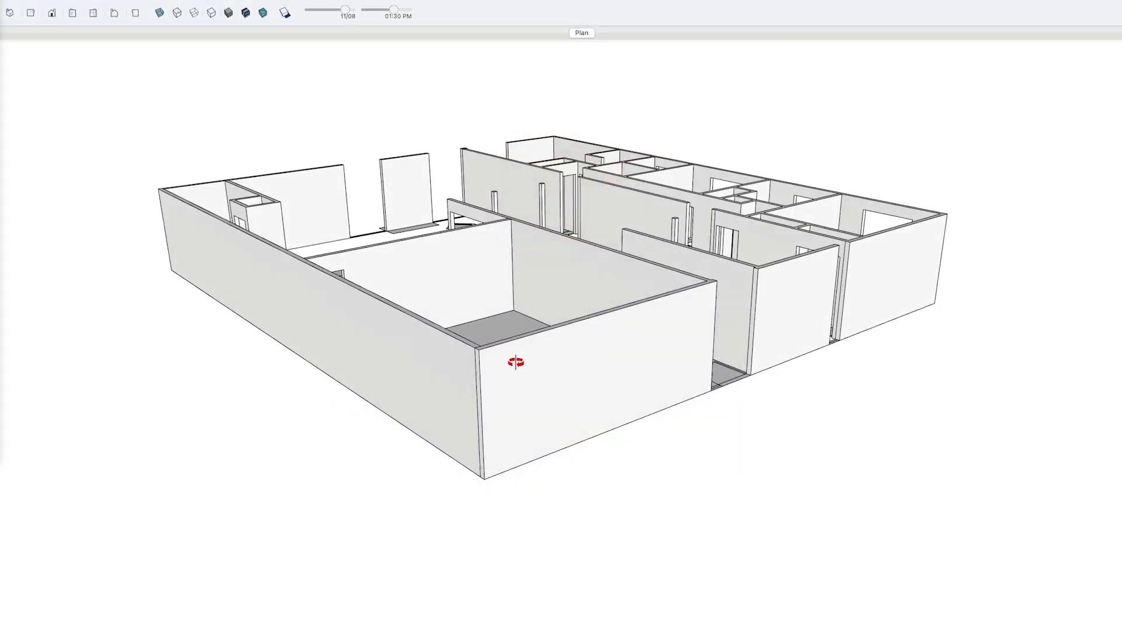
# Step: Draw a rectangle across the underside of the house from corner to corner and extrude it downward into a thin floor slab
pyautogui.moveTo(514, 366)
pyautogui.mouseDown(button='middle')
pyautogui.moveTo(539, 233)
pyautogui.moveTo(536, 276)
pyautogui.moveTo(532, 206)
pyautogui.mouseUp(button='middle')
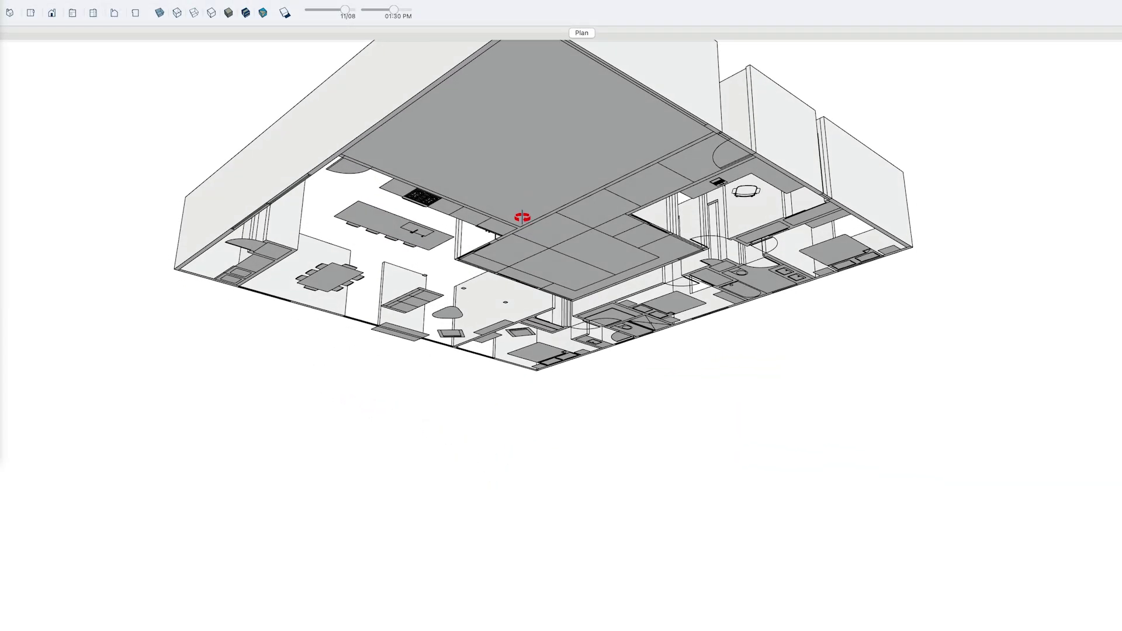
pyautogui.click(914, 246)
pyautogui.moveTo(697, 232); pyautogui.dragTo(695, 247)
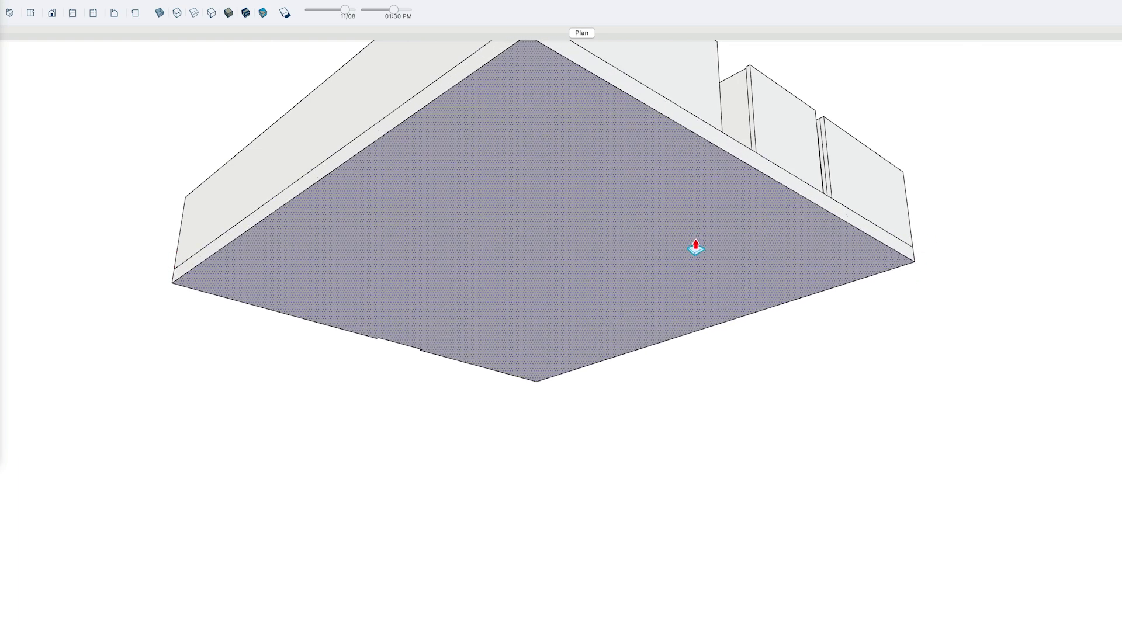
pyautogui.click(695, 247)
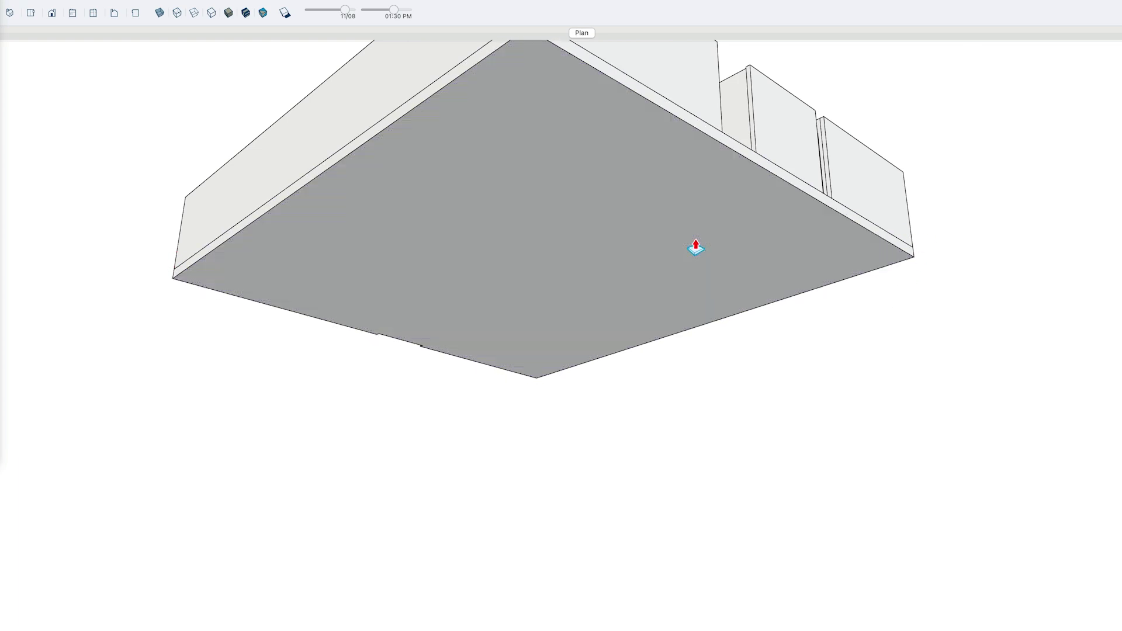
# Step: Select all faces and edges of the floor slab and make them a group
pyautogui.click(645, 179)
pyautogui.rightClick(574, 204)
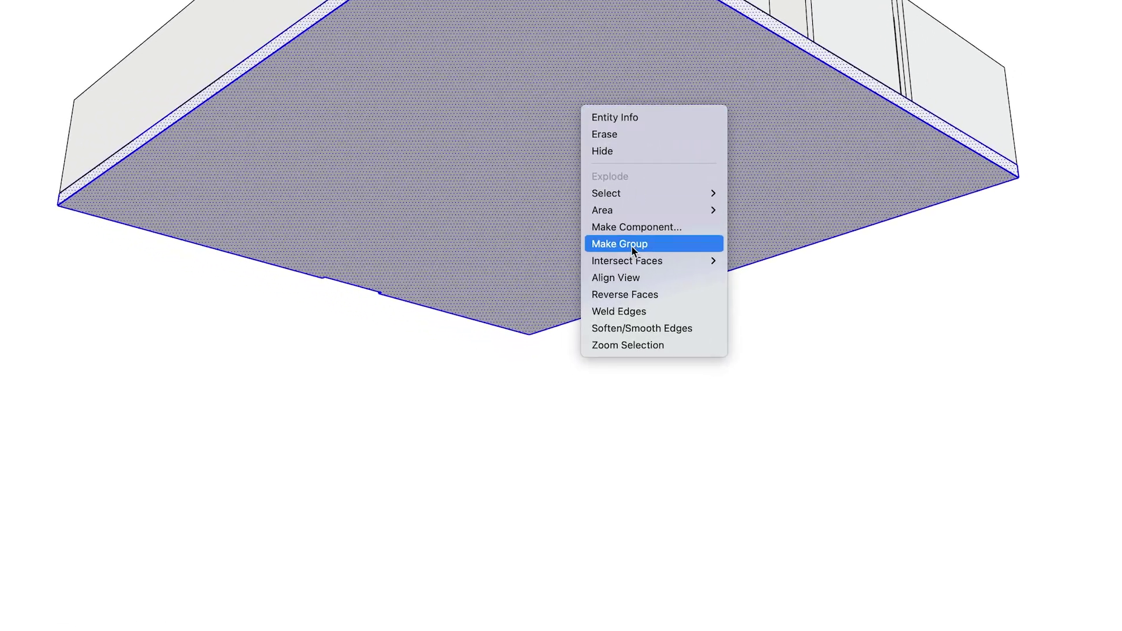
pyautogui.click(633, 249)
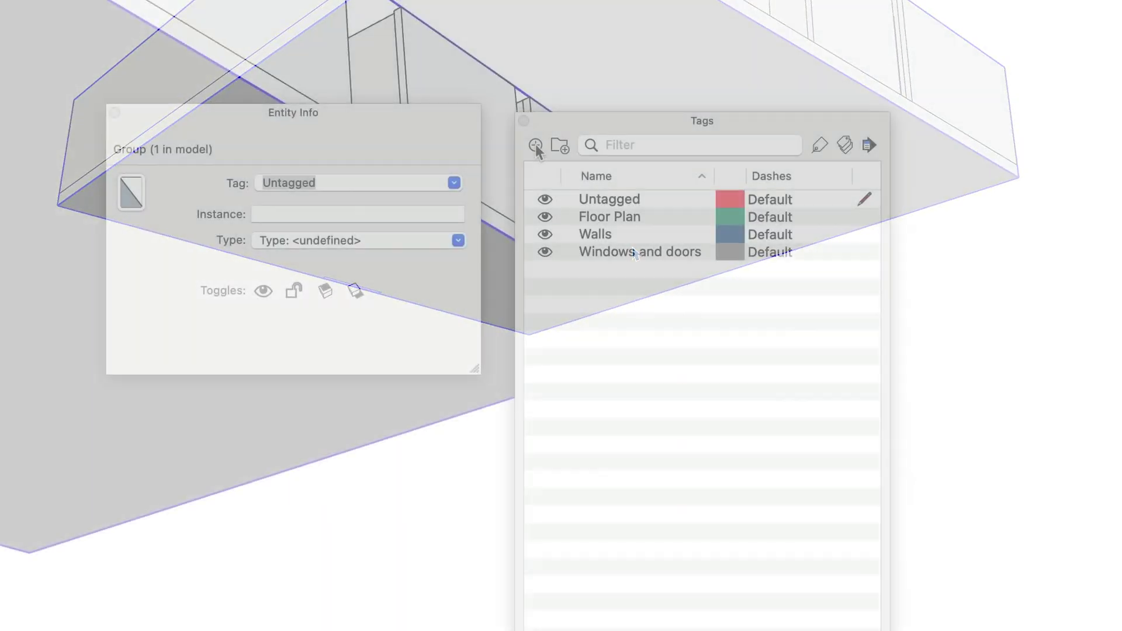
# Step: Create a tag named Floor and assign the floor slab group to it
pyautogui.click(536, 144)
pyautogui.write('Floor')
pyautogui.press('Return')
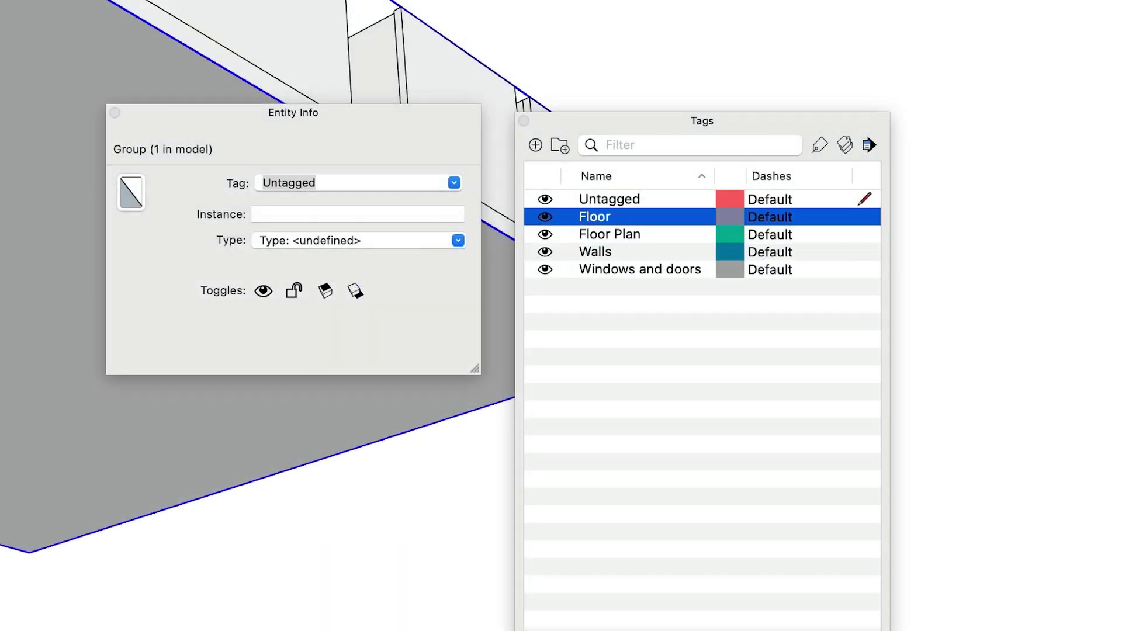
pyautogui.click(454, 185)
pyautogui.click(278, 222)
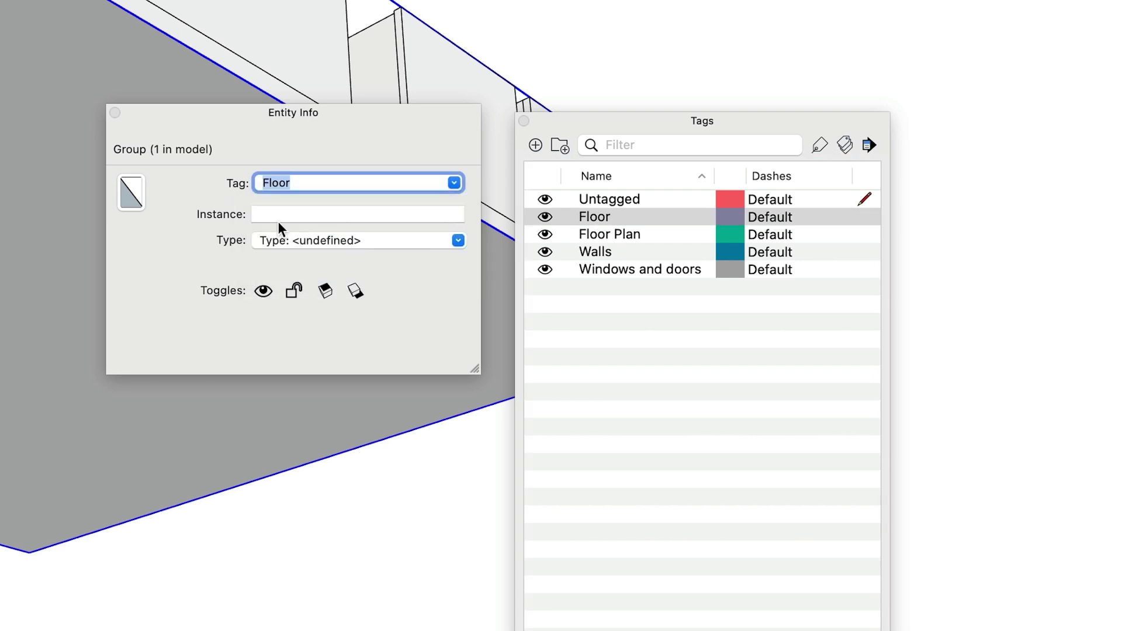